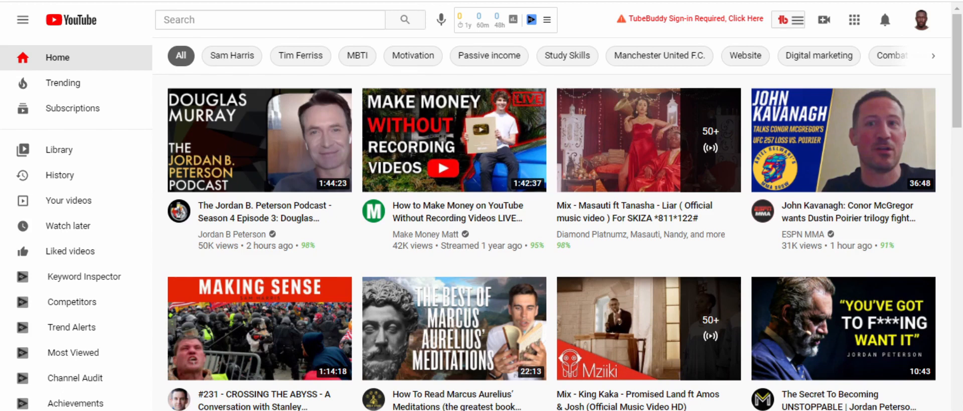
Switch to the Youtube Video Description document in Word and review the items in its Requirements list.
mouse_move(502, 410)
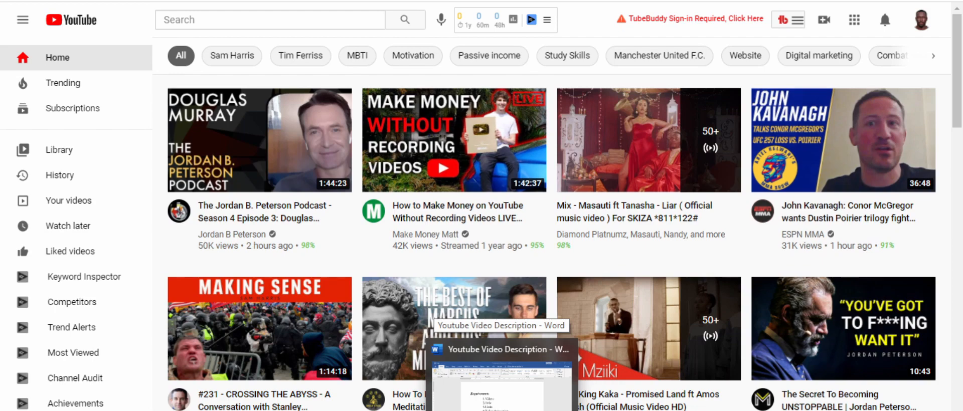
left_click(501, 384)
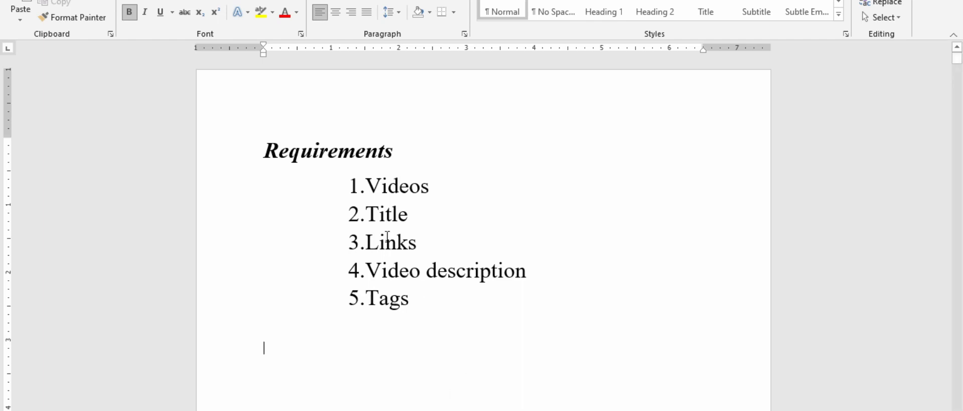
left_click_drag(432, 186, 365, 186)
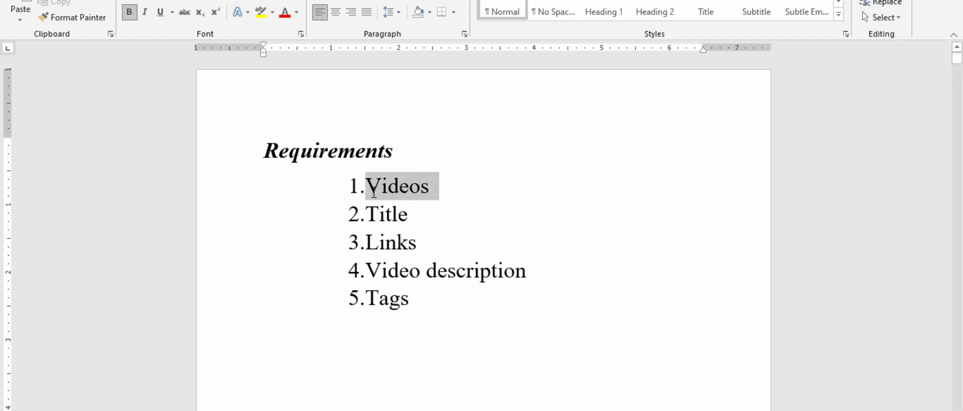
left_click_drag(419, 216, 366, 216)
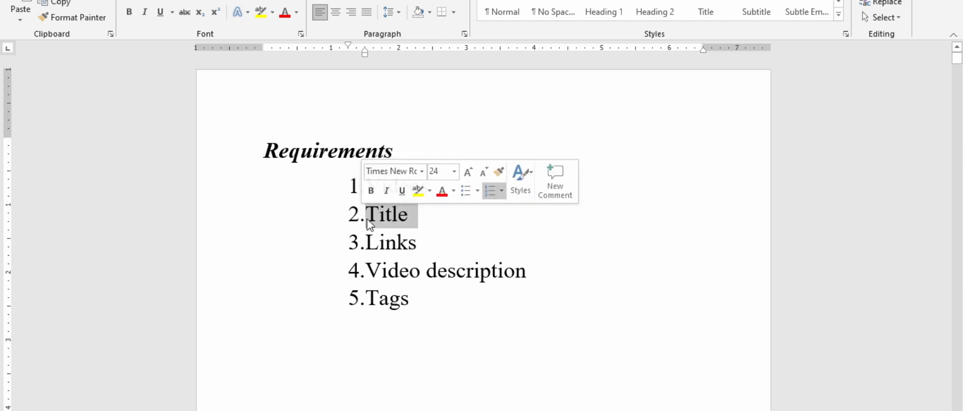
left_click_drag(417, 243, 367, 248)
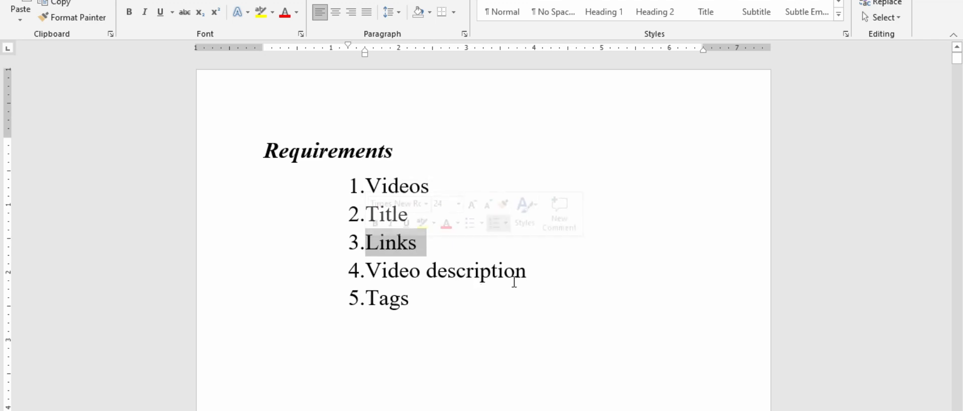
left_click_drag(526, 271, 389, 279)
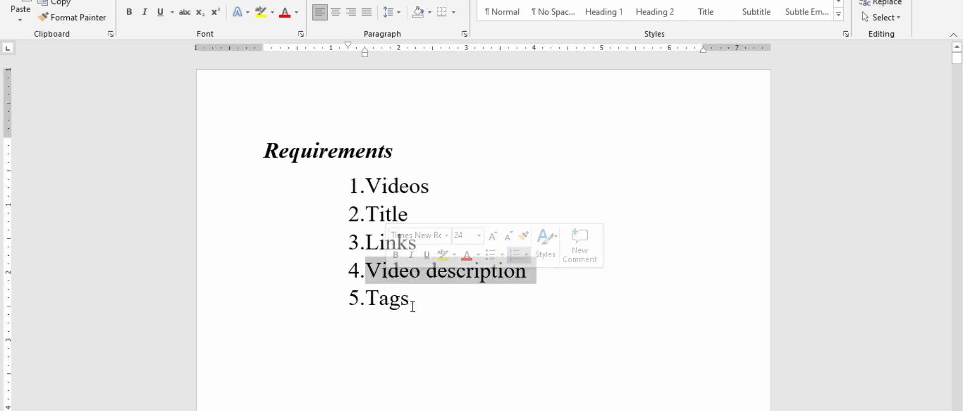
left_click_drag(418, 303, 368, 305)
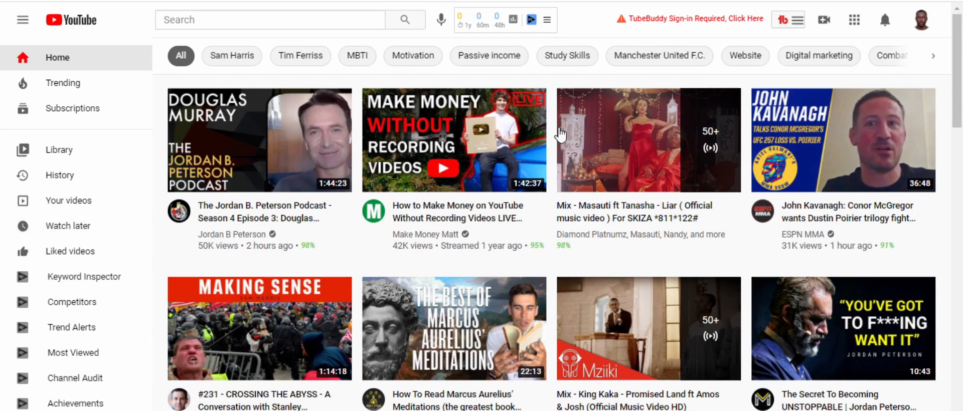
Switch to YouTube and start a new video upload.
left_click(824, 25)
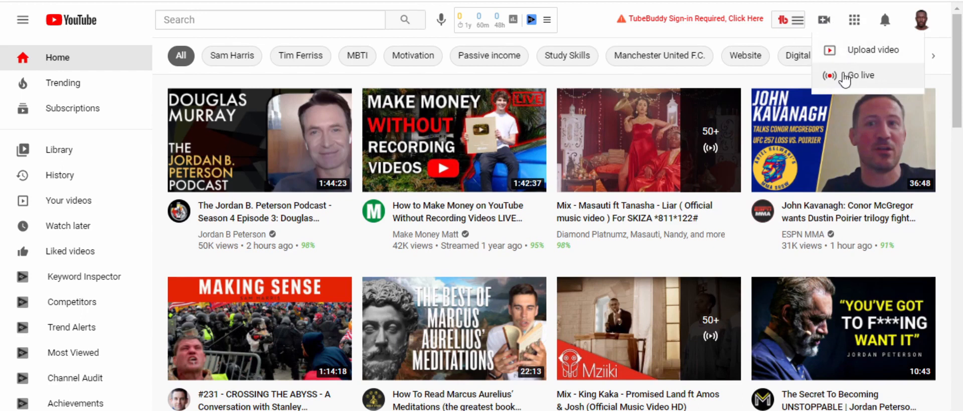
left_click(864, 54)
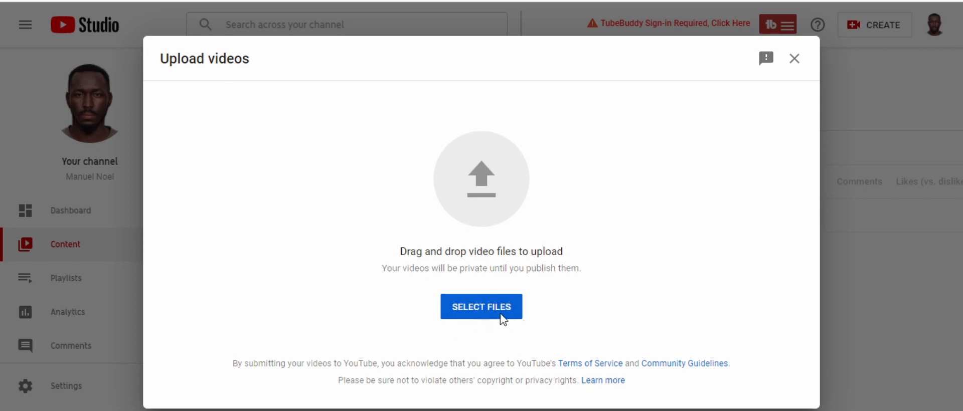
left_click(478, 307)
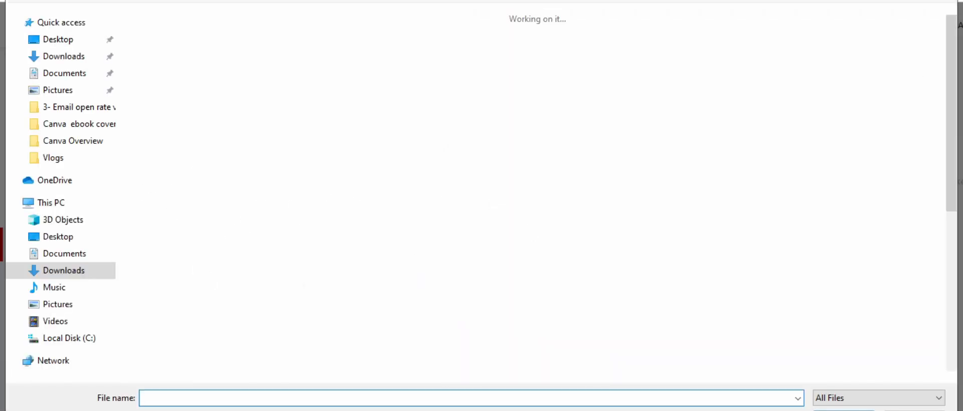
left_click(914, 410)
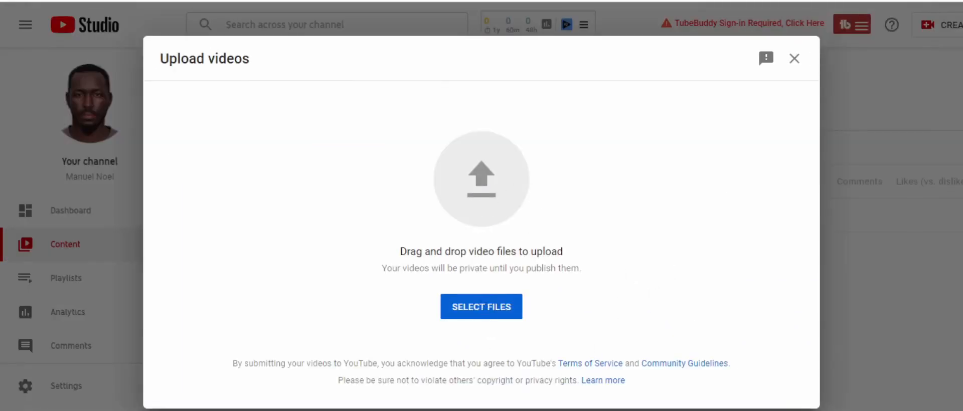
Upload the Connecting Get Response To Clickfunnels-1 video from the Connecting Getresponse to Clickfunnels folder.
mouse_move(329, 410)
left_click(328, 381)
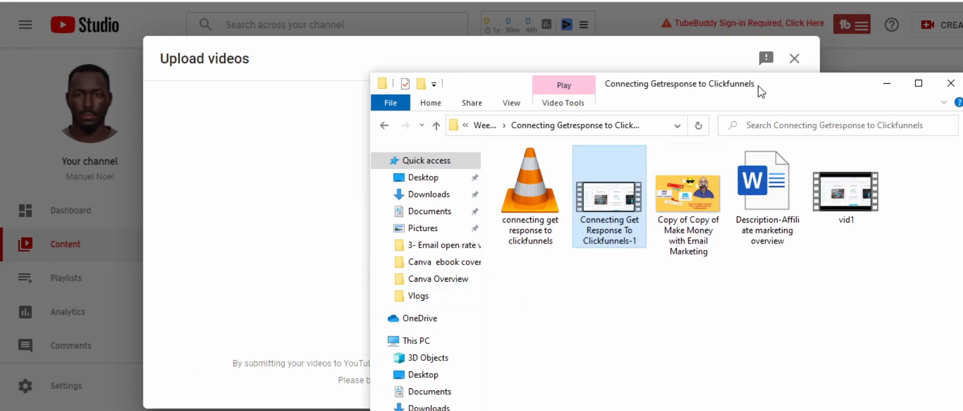
left_click_drag(757, 90, 628, 251)
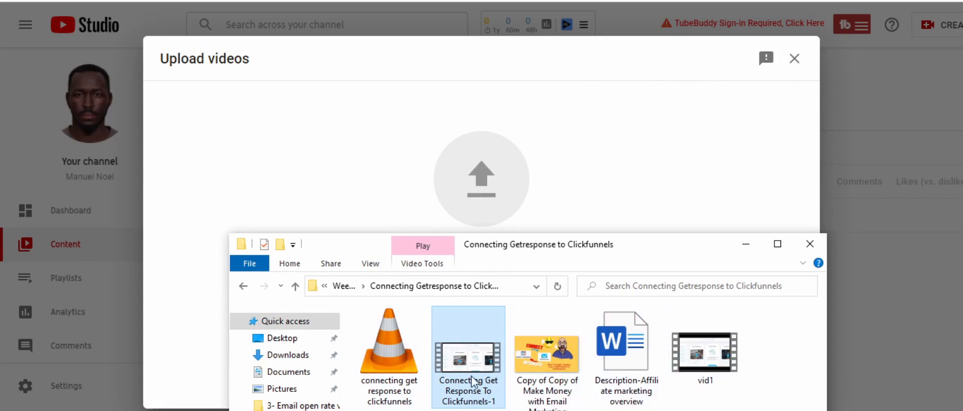
left_click_drag(454, 361, 514, 204)
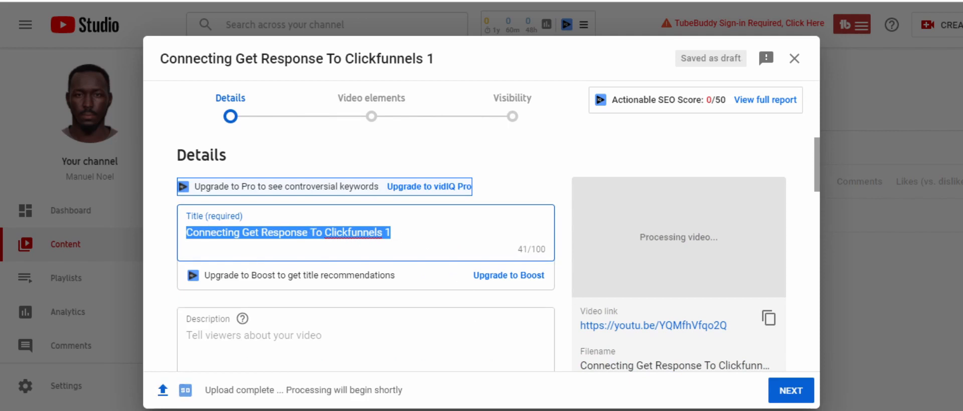
Replace the video title with "List Building and Funnel Creation: New Method Revealed." copied from the Word document.
mouse_move(502, 410)
left_click(502, 381)
scroll(522, 306, "down", 10)
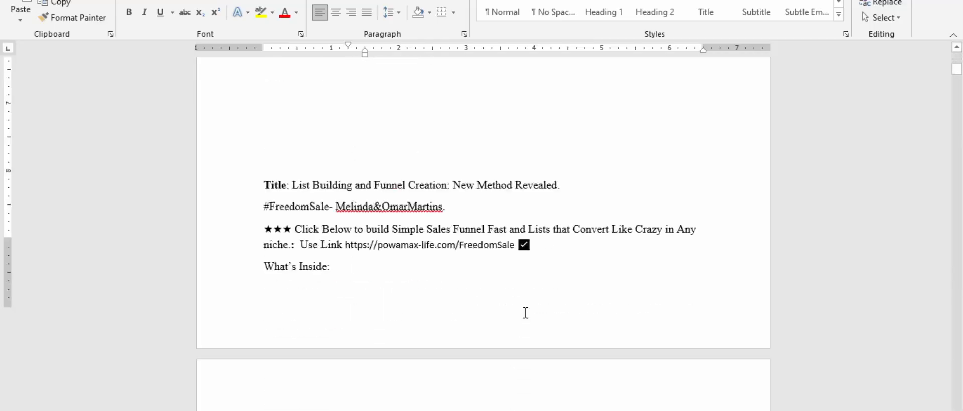
scroll(563, 160, "up", 3)
left_click_drag(573, 114, 306, 123)
key("ctrl+c")
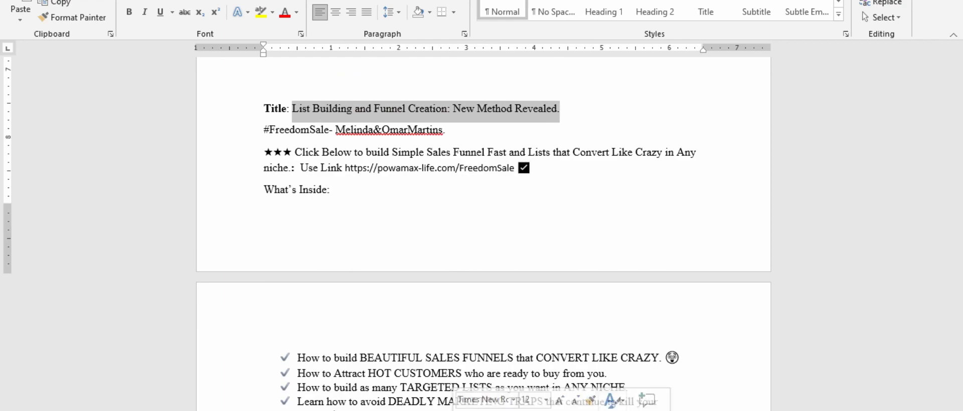
left_click(447, 408)
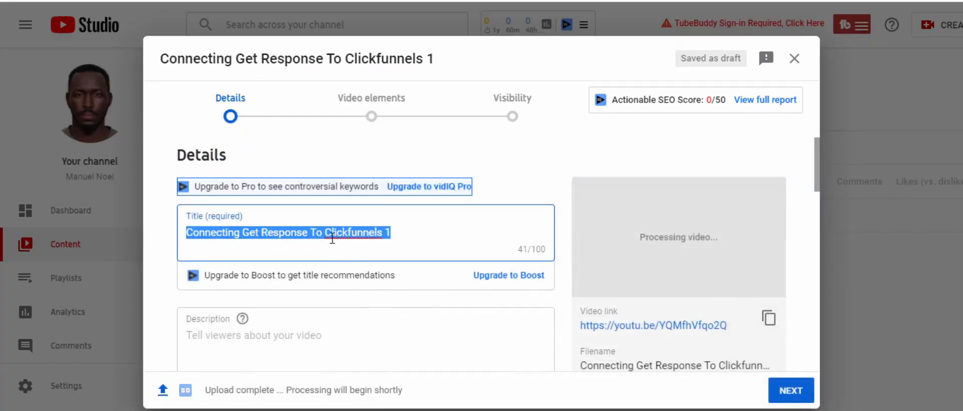
left_click_drag(391, 233, 185, 233)
key("ctrl+v")
Fill in the video description with the Word document's text from the starred "Click Below" line through "What's Inside:".
scroll(291, 324, "down", 2)
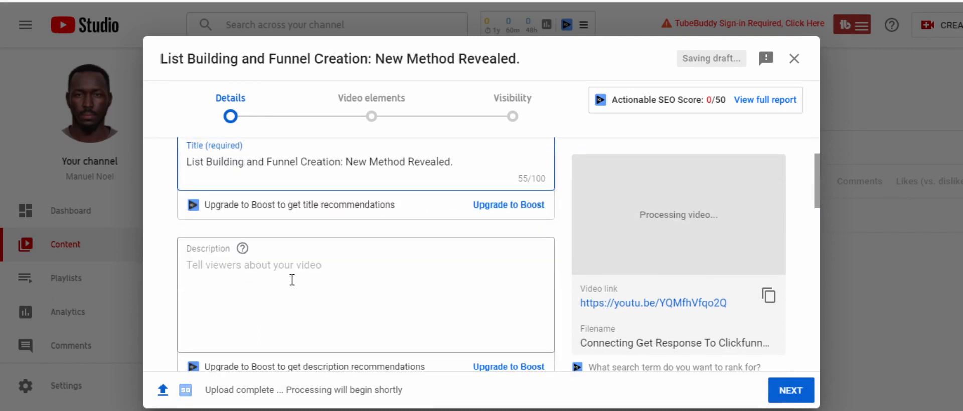
left_click(290, 277)
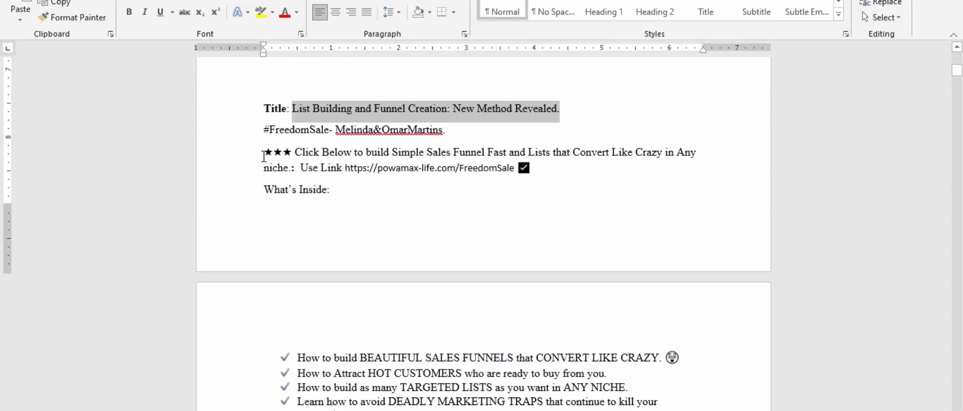
left_click_drag(262, 152, 356, 193)
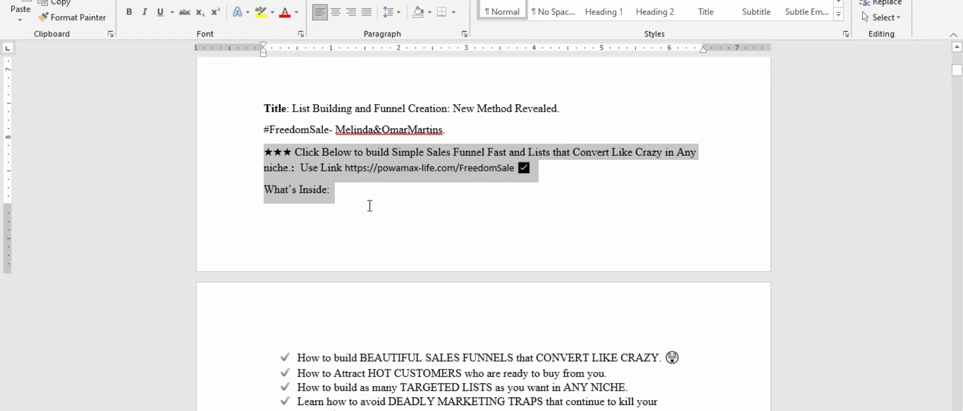
left_click(385, 216)
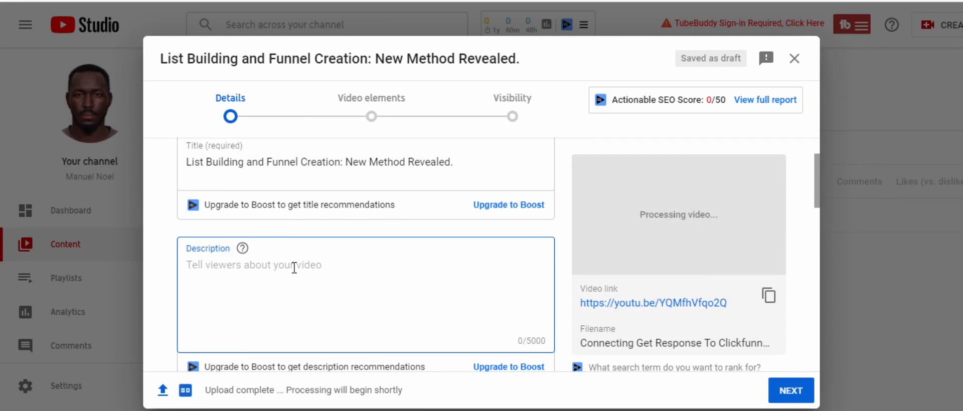
key("ctrl+v")
scroll(323, 224, "down", 5)
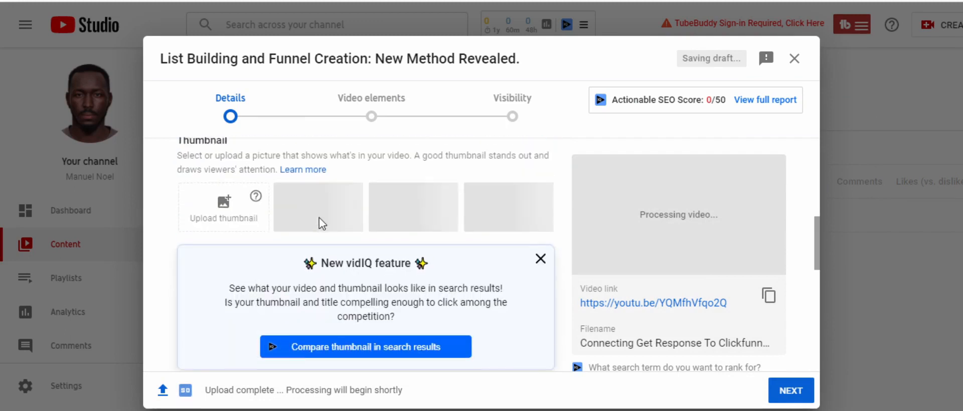
left_click(223, 203)
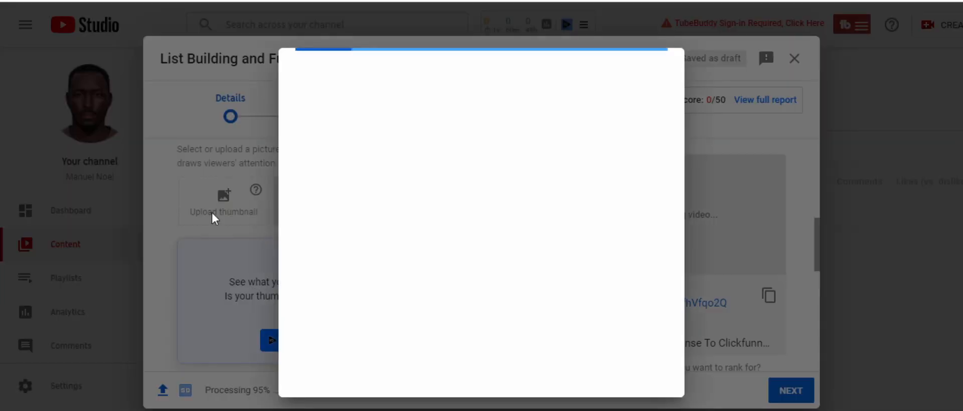
left_click(582, 243)
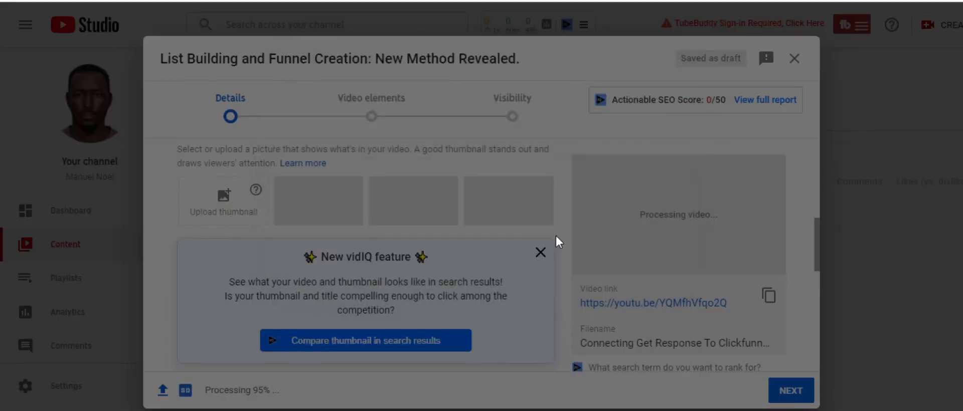
Check which playlists are available for the video and close the list without choosing any.
scroll(401, 241, "down", 4)
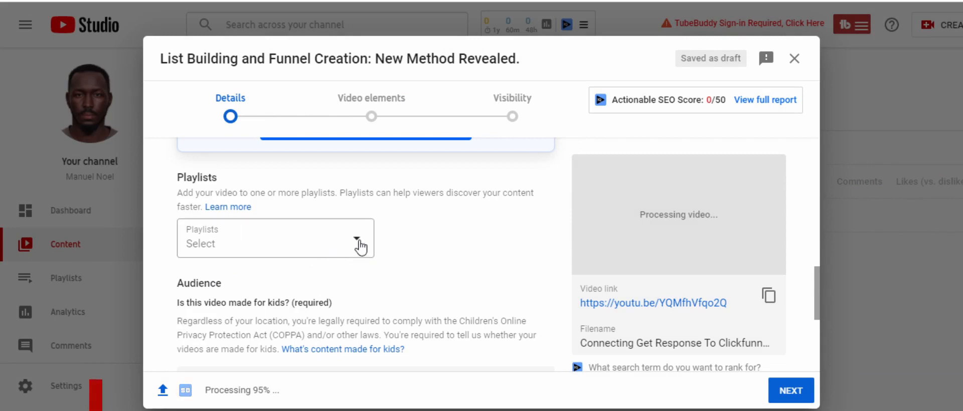
left_click(357, 239)
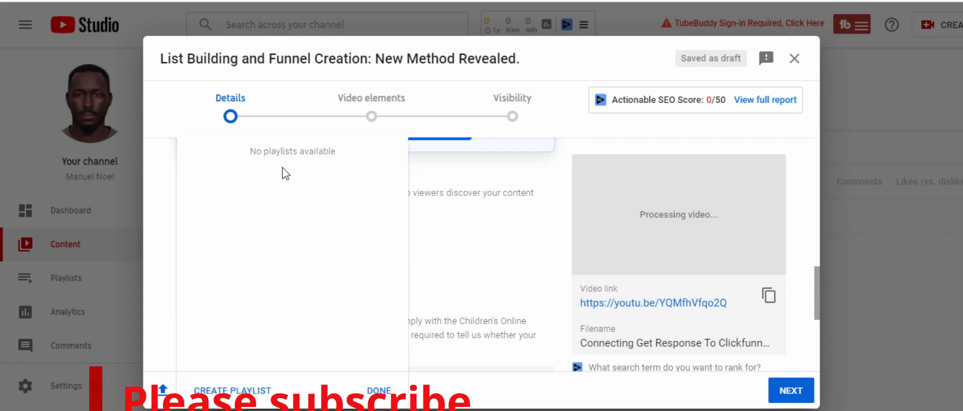
left_click(454, 259)
scroll(372, 273, "down", 1)
scroll(370, 273, "down", 3)
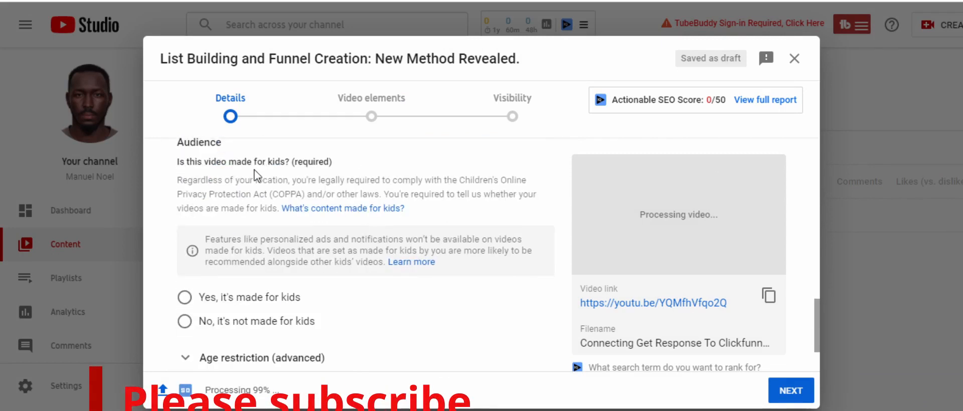
scroll(334, 206, "up", 4)
left_click(355, 245)
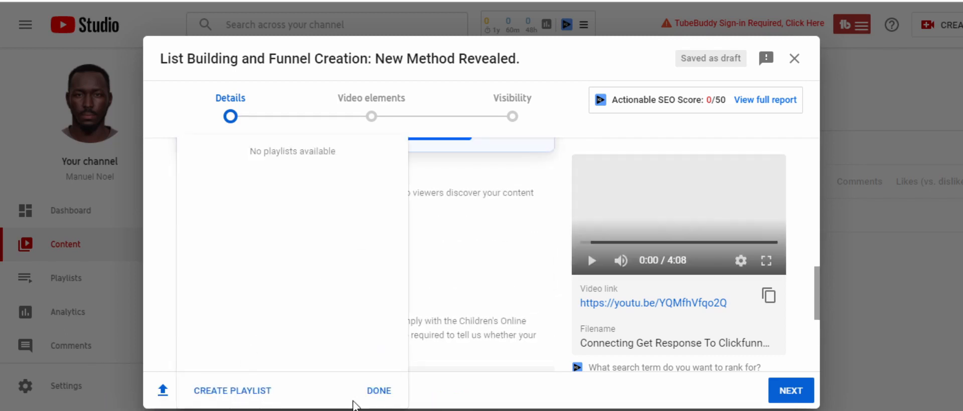
left_click(380, 391)
Set the video's audience to "No, it's not made for kids".
scroll(451, 256, "down", 3)
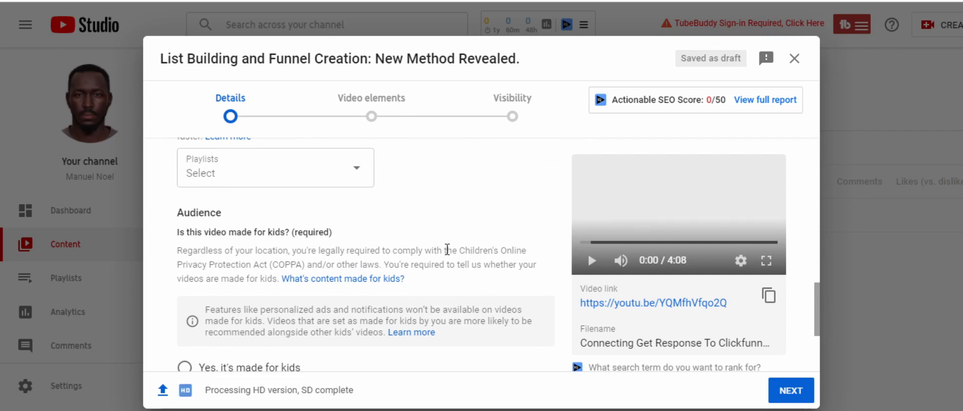
scroll(401, 251, "down", 3)
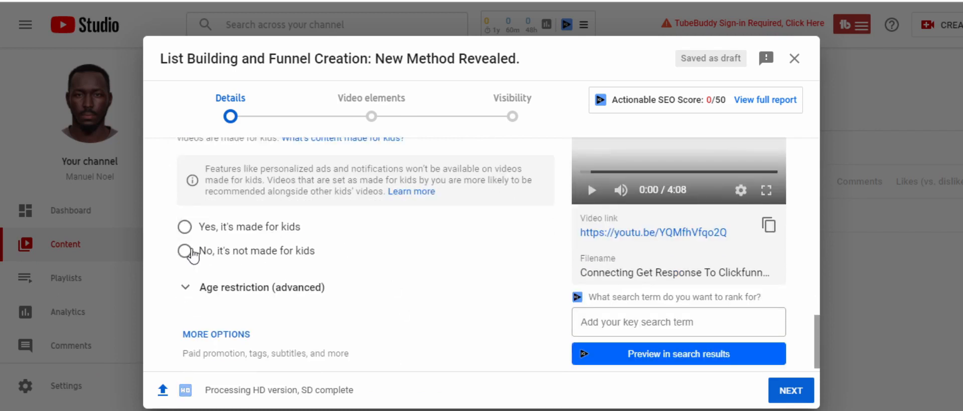
left_click(190, 252)
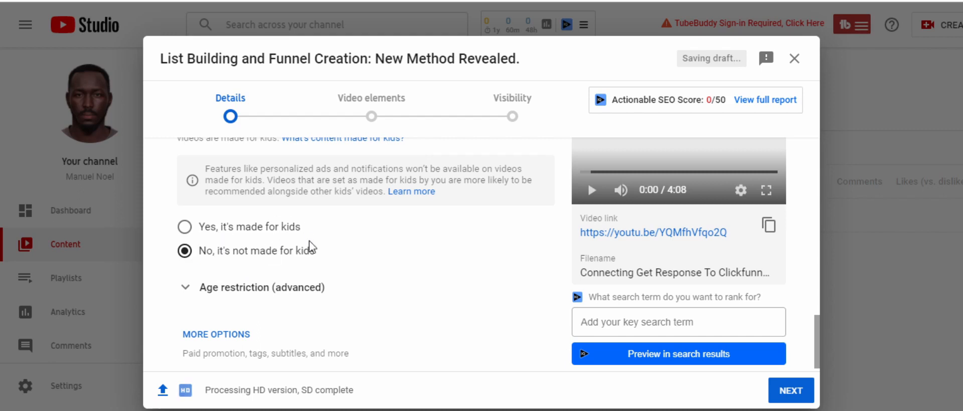
Show the video's additional options and add the suggested tag "sales" to its tags.
scroll(223, 262, "down", 1)
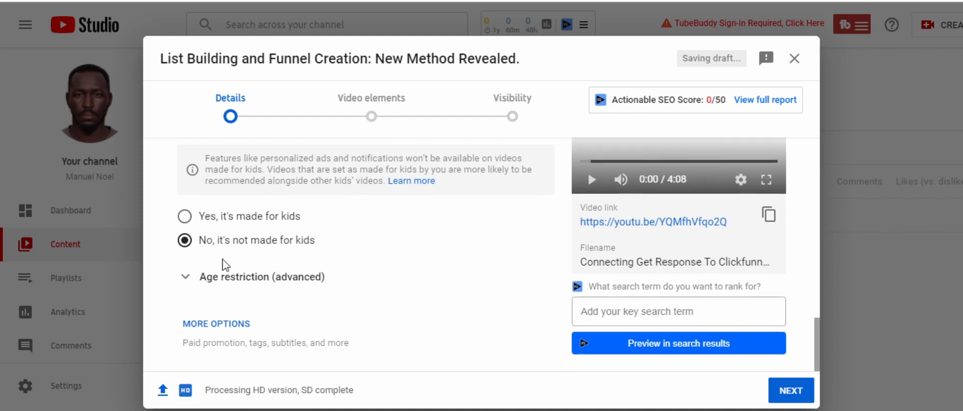
left_click(225, 323)
scroll(348, 242, "down", 3)
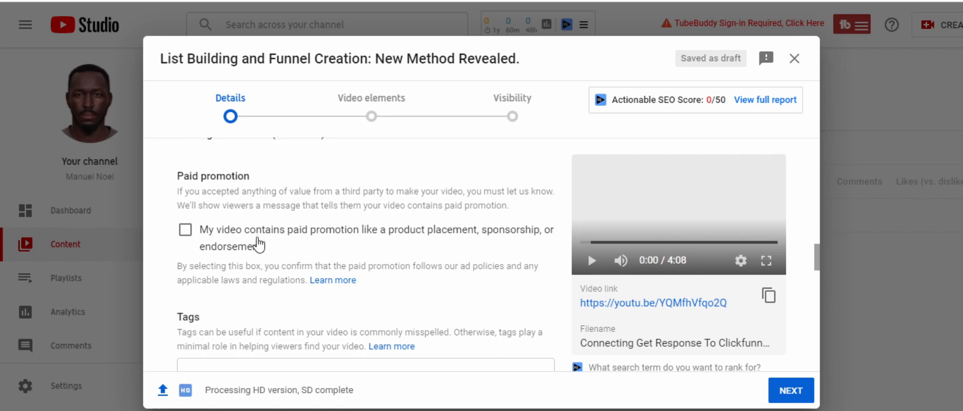
scroll(191, 273, "down", 2)
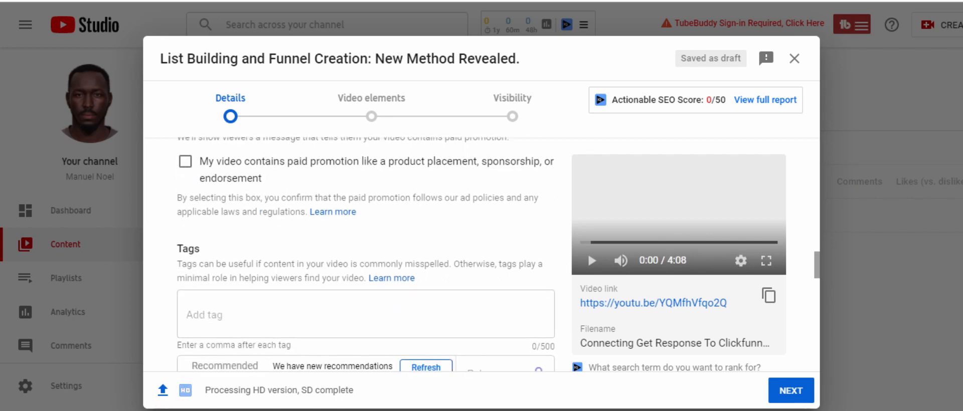
left_click(297, 315)
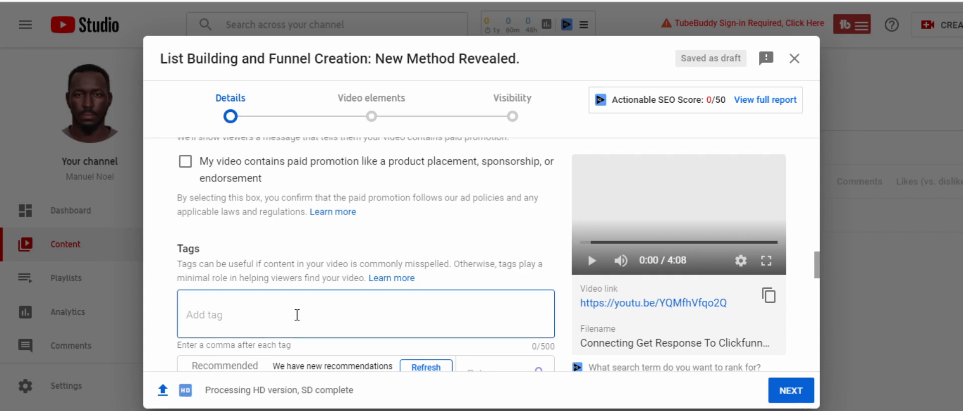
type("sales")
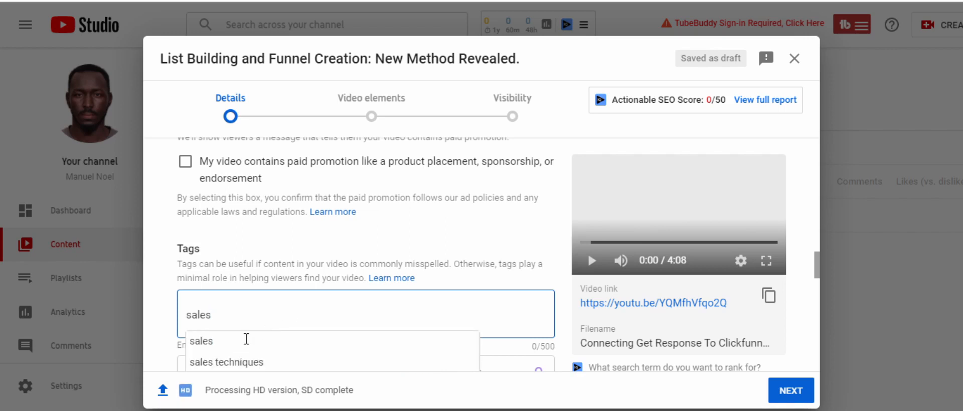
left_click(213, 341)
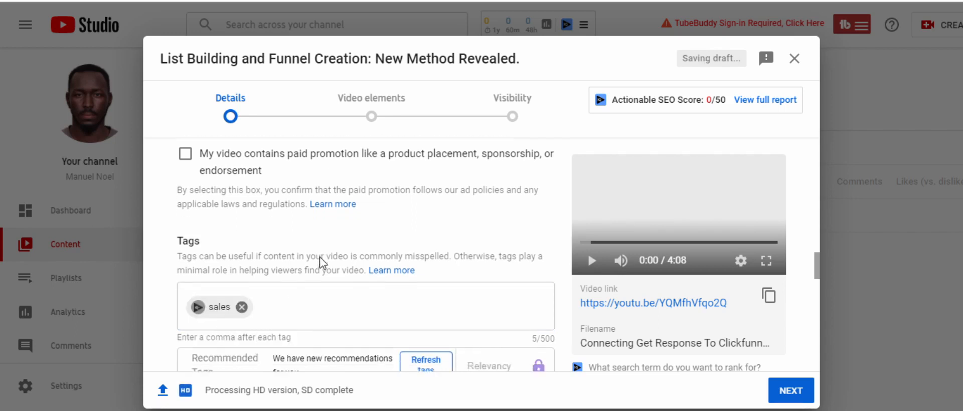
Set the video's category to People & Blogs.
scroll(324, 263, "down", 4)
scroll(324, 262, "down", 4)
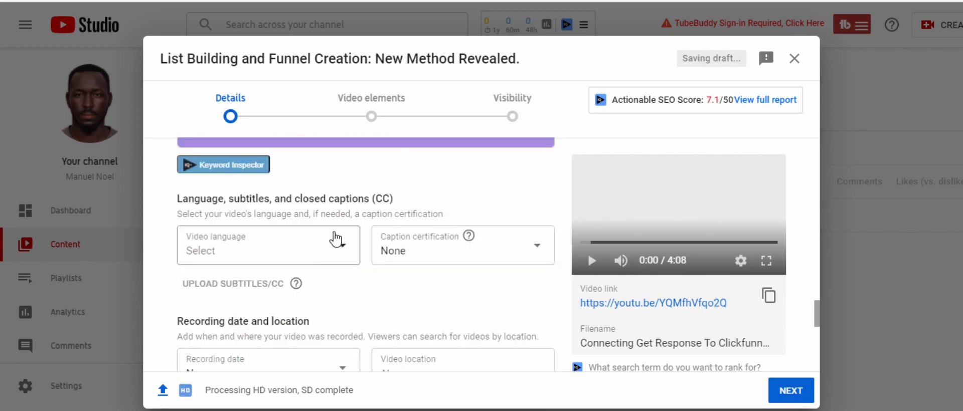
scroll(322, 263, "down", 1)
scroll(352, 253, "down", 3)
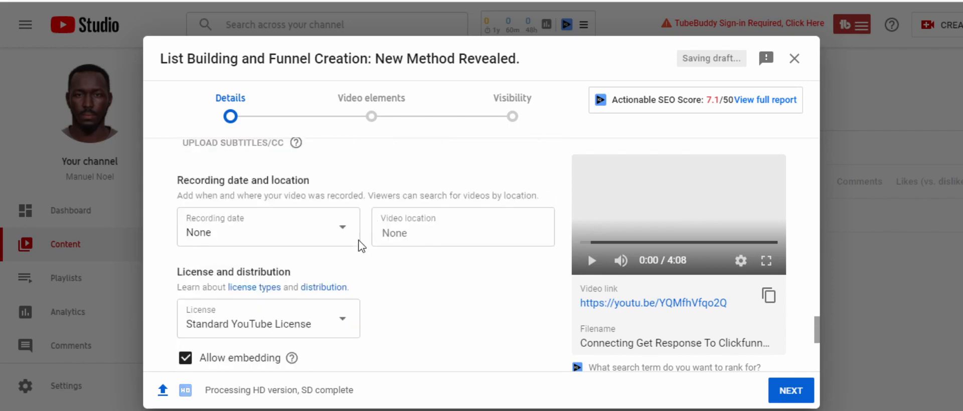
scroll(371, 251, "down", 3)
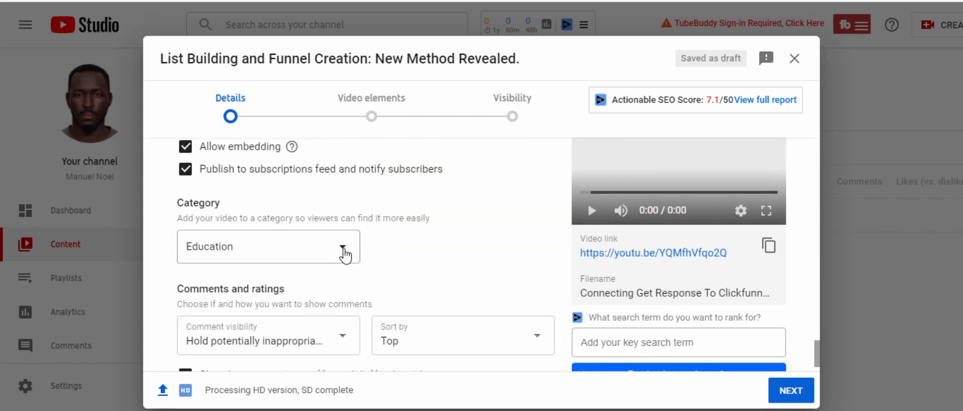
left_click(345, 254)
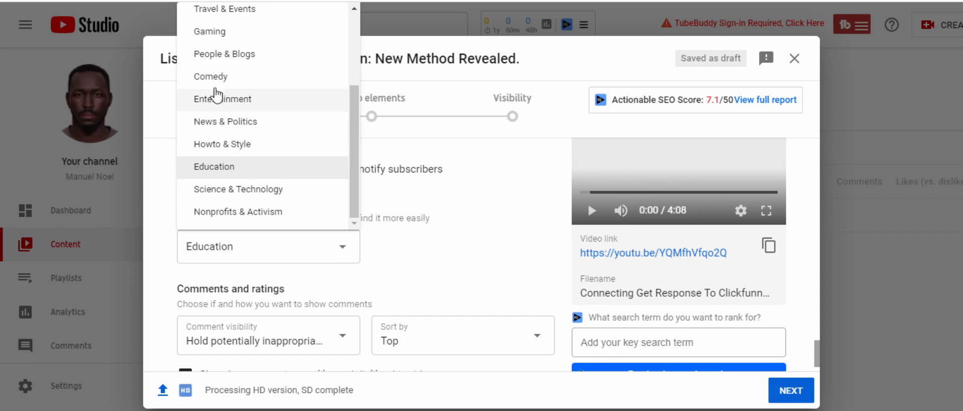
left_click(228, 55)
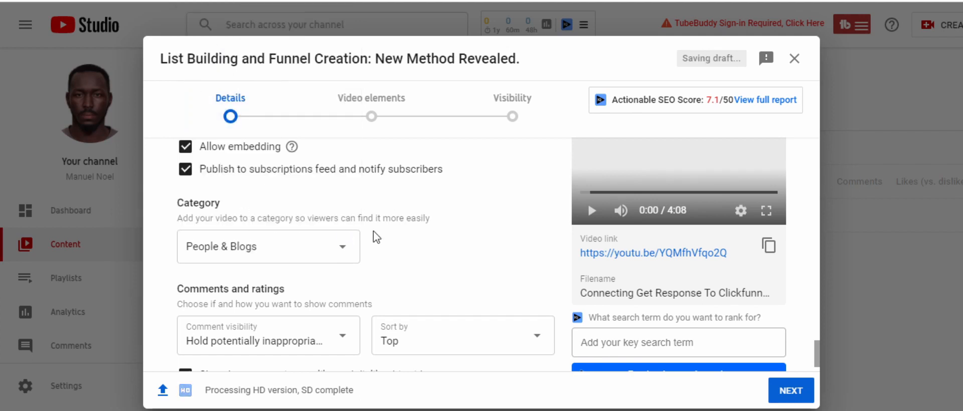
Finish the video details and advance past the video elements to the visibility settings without adding any cards.
scroll(378, 237, "down", 1)
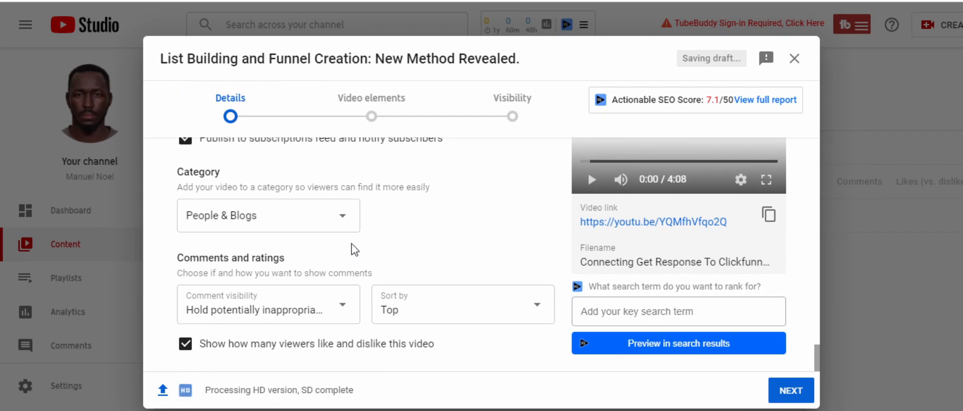
left_click(787, 397)
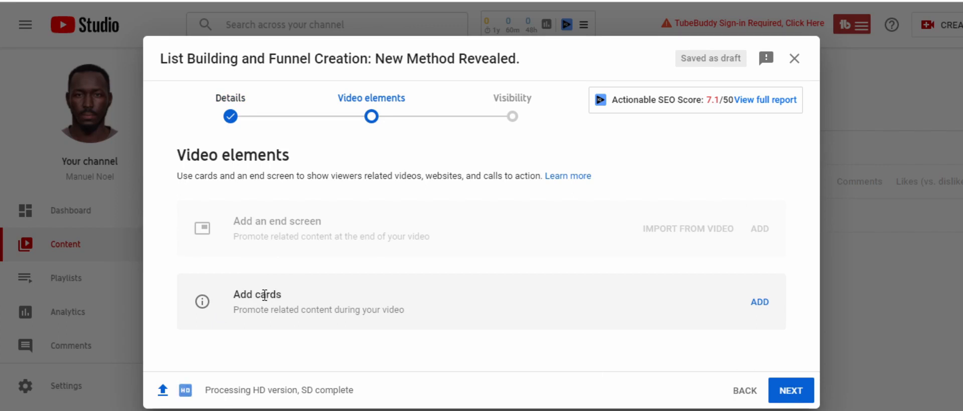
left_click(800, 395)
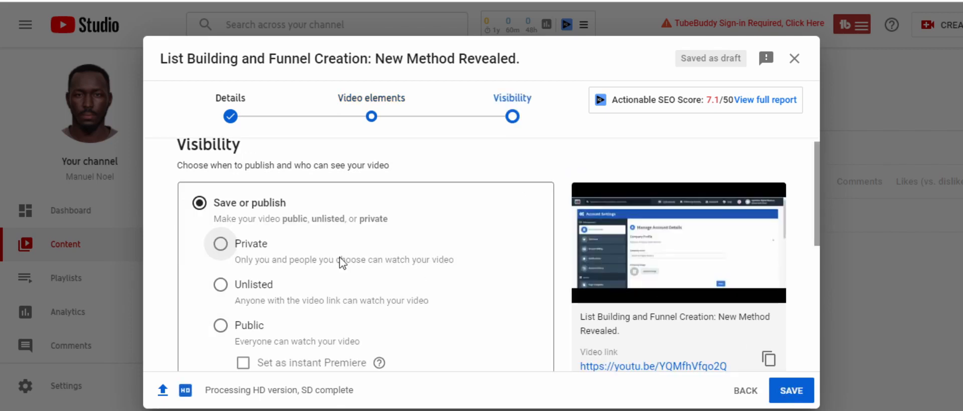
Review the private, unlisted and public choices and set the video's visibility to Public.
scroll(222, 192, "down", 2)
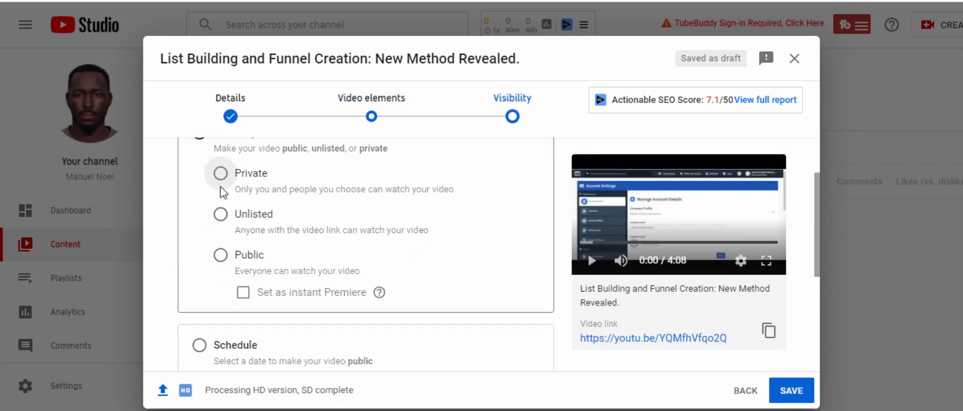
scroll(321, 201, "up", 2)
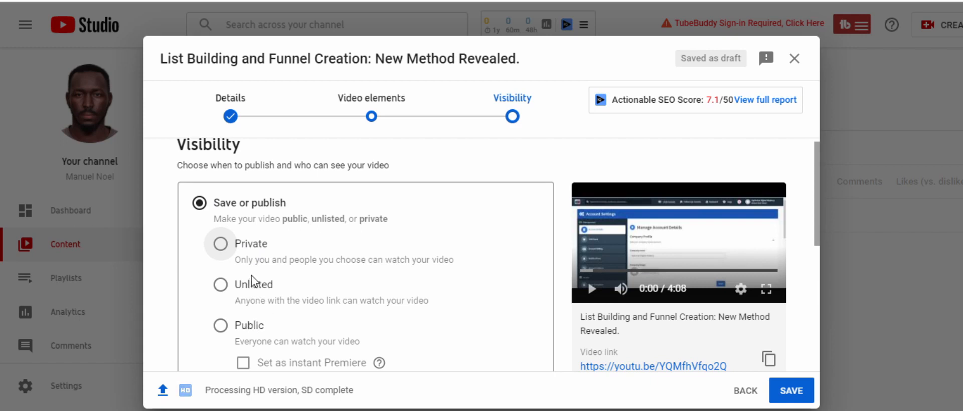
scroll(286, 283, "down", 1)
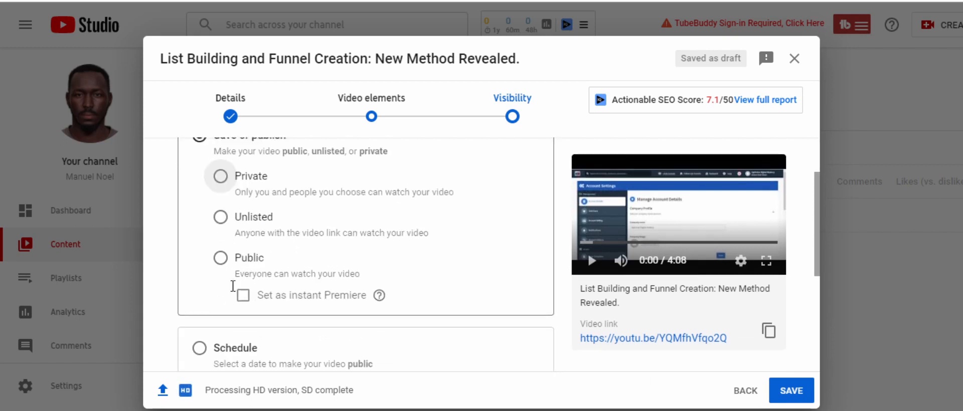
left_click(221, 256)
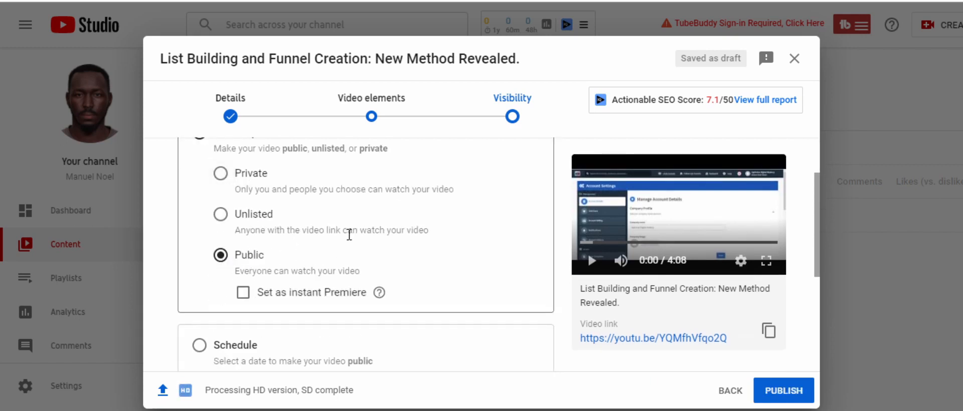
Switch the video to scheduled publishing and check the calendar of available dates, closing it without picking one.
scroll(219, 276, "down", 2)
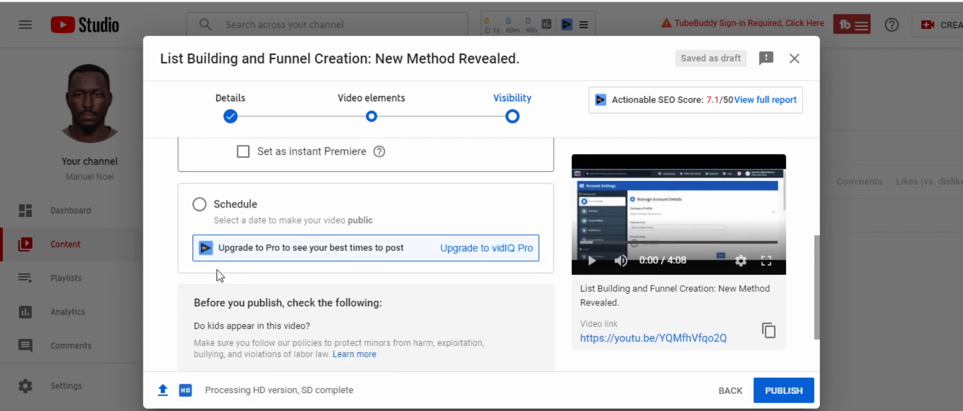
left_click(198, 205)
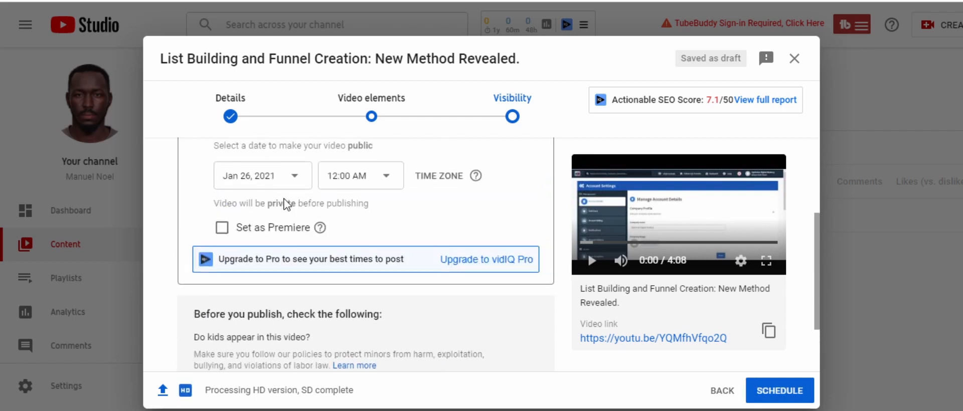
scroll(283, 208, "up", 1)
scroll(276, 183, "up", 2)
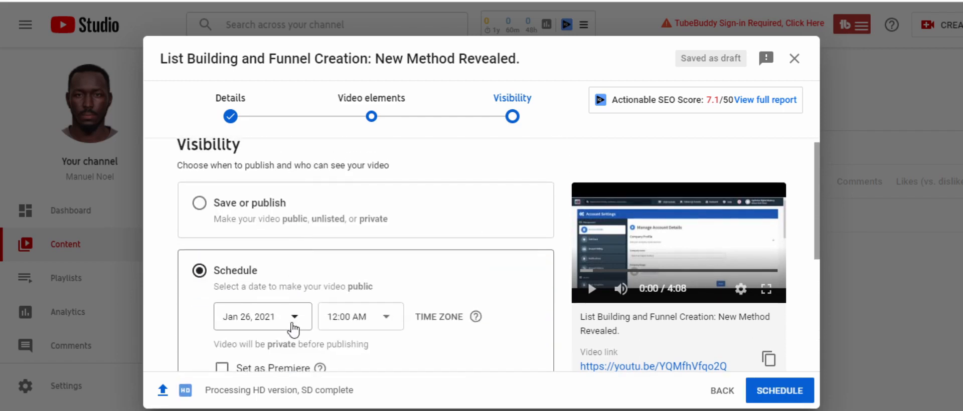
left_click(294, 324)
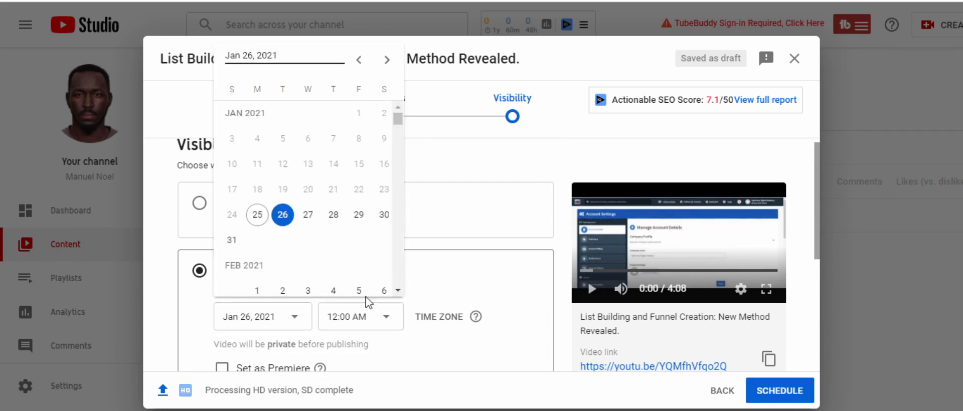
left_click(433, 284)
scroll(458, 275, "down", 3)
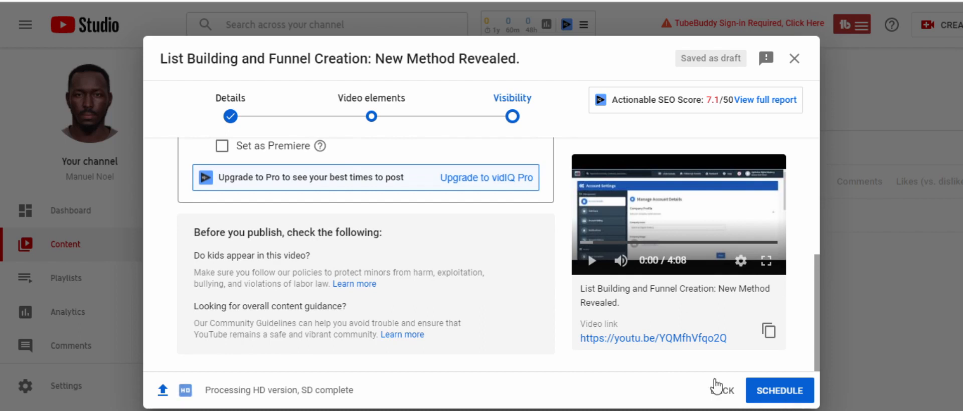
scroll(266, 271, "up", 5)
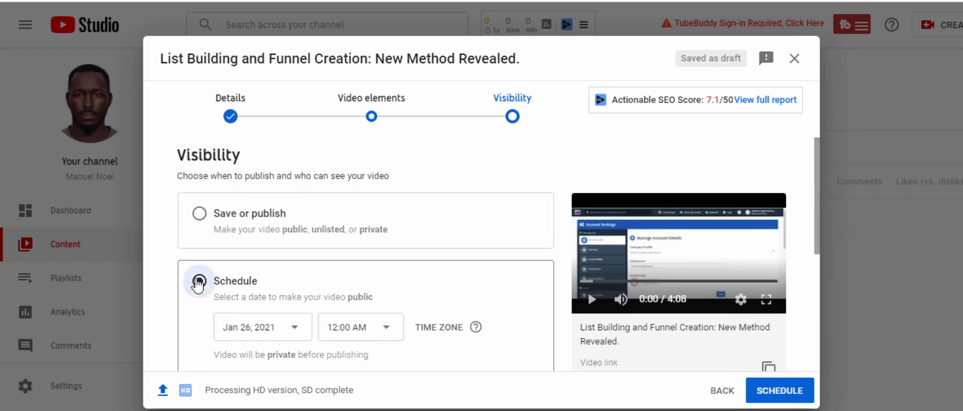
scroll(221, 297, "down", 1)
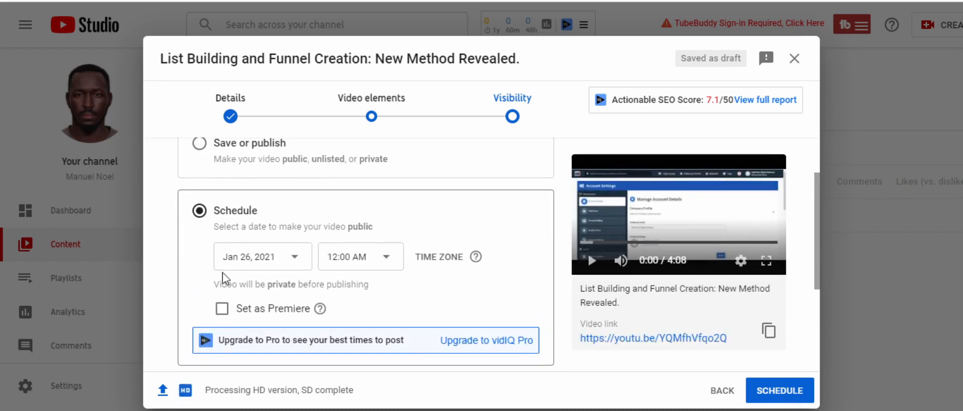